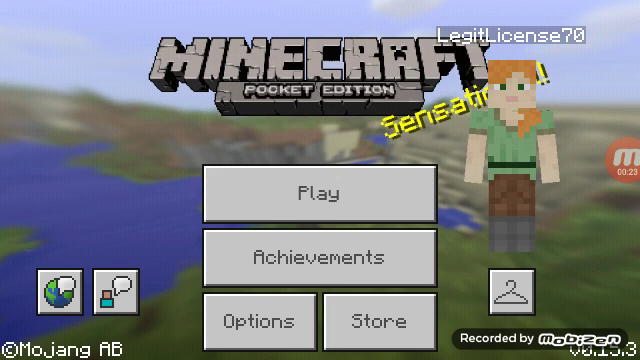
Step: Leave the Minecraft PE title screen for the phone's app drawer
{"action": "key", "text": "alt+Tab"}
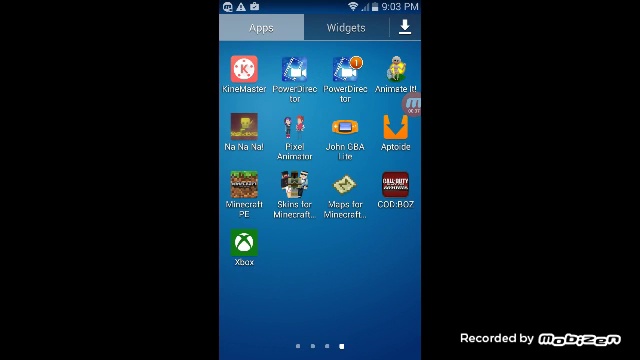
Step: Launch Skins for Minecraft, dismiss its notice, search 'halo' and open Halo 5 Agent Locke Kelvin
{"action": "left_click", "coordinate": [244, 185]}
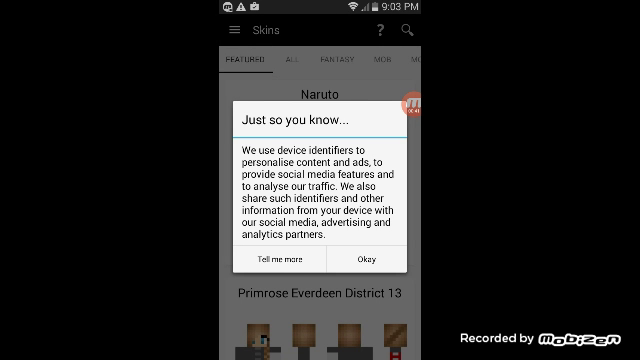
{"action": "left_click", "coordinate": [366, 259]}
{"action": "type", "text": "ha"}
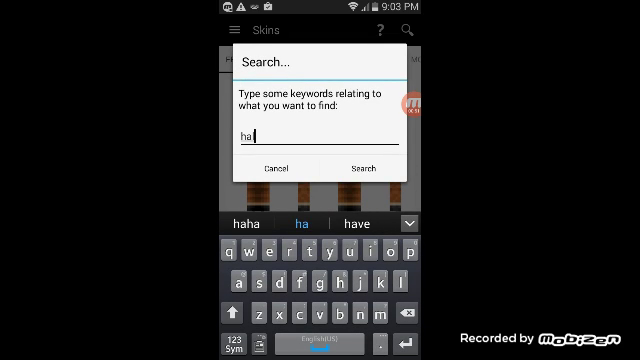
{"action": "type", "text": "lo"}
{"action": "key", "text": "Return"}
{"action": "left_click", "coordinate": [363, 168]}
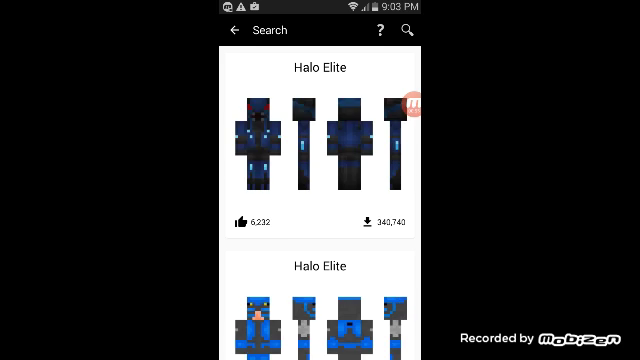
{"action": "scroll", "coordinate": [320, 200], "scroll_direction": "down", "scroll_amount": 2}
{"action": "scroll", "coordinate": [320, 200], "scroll_direction": "down", "scroll_amount": 2}
{"action": "scroll", "coordinate": [320, 200], "scroll_direction": "down", "scroll_amount": 2}
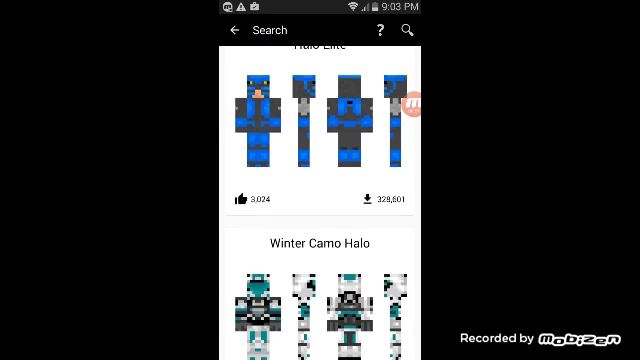
{"action": "scroll", "coordinate": [320, 200], "scroll_direction": "down", "scroll_amount": 2}
{"action": "scroll", "coordinate": [320, 200], "scroll_direction": "down", "scroll_amount": 2}
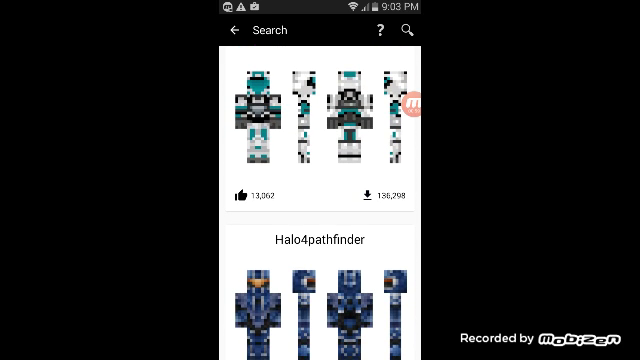
{"action": "scroll", "coordinate": [320, 200], "scroll_direction": "down", "scroll_amount": 2}
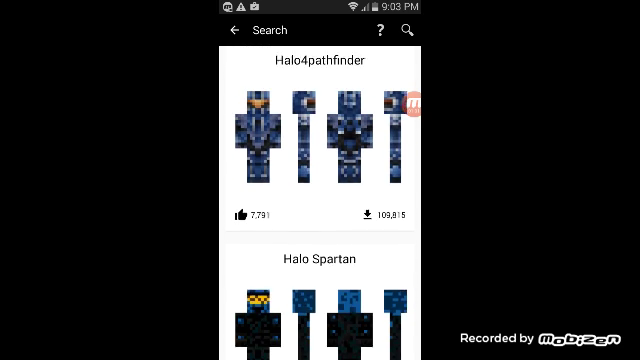
{"action": "scroll", "coordinate": [320, 200], "scroll_direction": "down", "scroll_amount": 1}
{"action": "scroll", "coordinate": [320, 200], "scroll_direction": "down", "scroll_amount": 2}
{"action": "scroll", "coordinate": [320, 200], "scroll_direction": "down", "scroll_amount": 2}
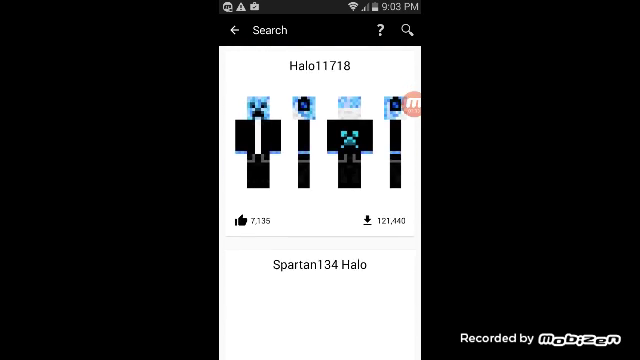
{"action": "scroll", "coordinate": [320, 200], "scroll_direction": "down", "scroll_amount": 2}
{"action": "scroll", "coordinate": [320, 200], "scroll_direction": "down", "scroll_amount": 2}
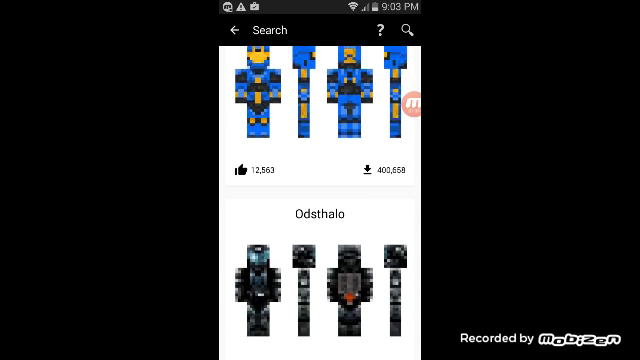
{"action": "scroll", "coordinate": [320, 200], "scroll_direction": "down", "scroll_amount": 1}
{"action": "scroll", "coordinate": [320, 200], "scroll_direction": "down", "scroll_amount": 1}
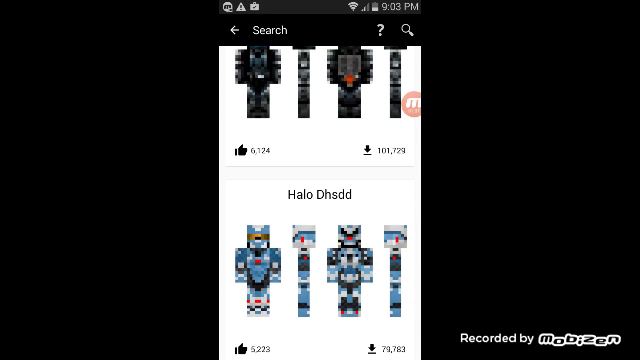
{"action": "scroll", "coordinate": [320, 200], "scroll_direction": "down", "scroll_amount": 1}
{"action": "scroll", "coordinate": [320, 200], "scroll_direction": "down", "scroll_amount": 1}
{"action": "scroll", "coordinate": [320, 200], "scroll_direction": "down", "scroll_amount": 1}
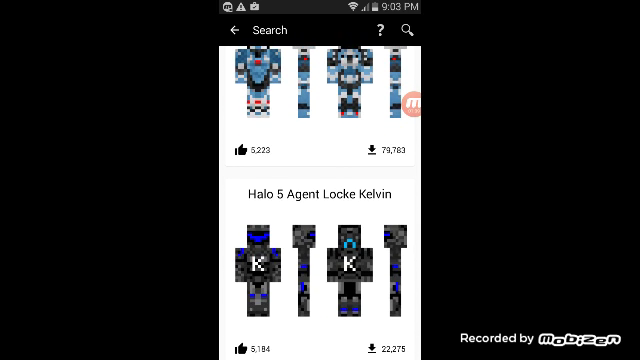
{"action": "left_click", "coordinate": [320, 270]}
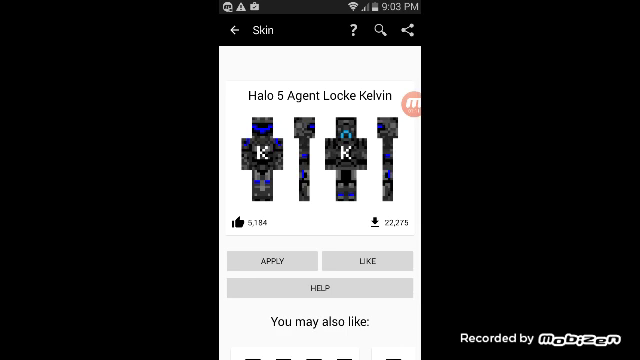
{"action": "scroll", "coordinate": [320, 200], "scroll_direction": "down", "scroll_amount": 2}
Step: Apply the Kelvin skin, select Minecraft's Custom skin slot, then go to recent apps
{"action": "left_click", "coordinate": [295, 240]}
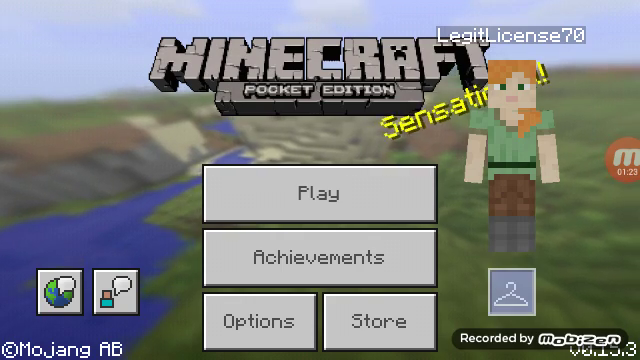
{"action": "left_click", "coordinate": [512, 292]}
{"action": "left_click", "coordinate": [169, 141]}
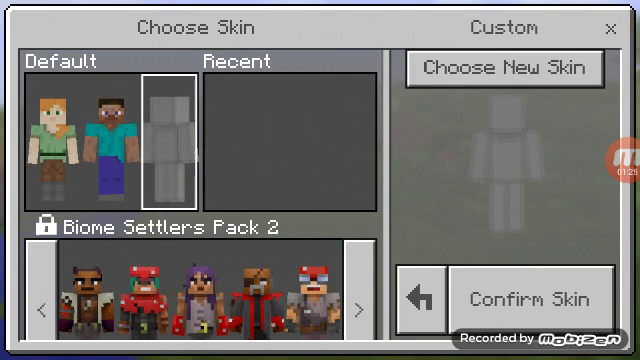
{"action": "scroll", "coordinate": [200, 200], "scroll_direction": "down", "scroll_amount": 5}
{"action": "scroll", "coordinate": [200, 200], "scroll_direction": "up", "scroll_amount": 5}
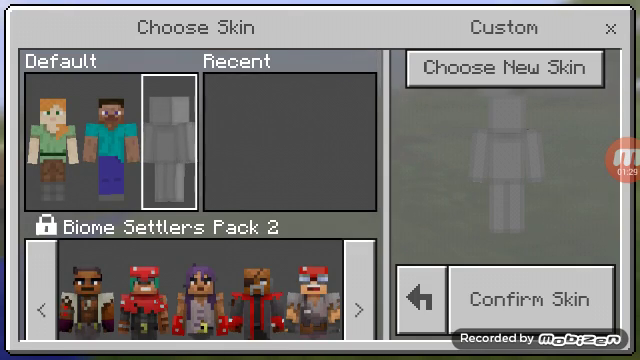
{"action": "key", "text": "super"}
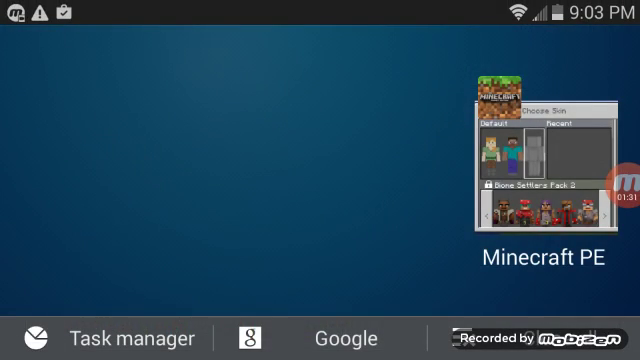
Step: Search 'halo' again, apply Halo 5 Agent Locke Kelvin and launch Minecraft PE
{"action": "key", "text": "super"}
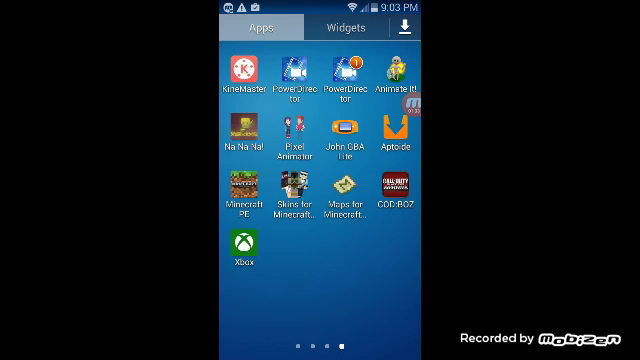
{"action": "left_click", "coordinate": [294, 185]}
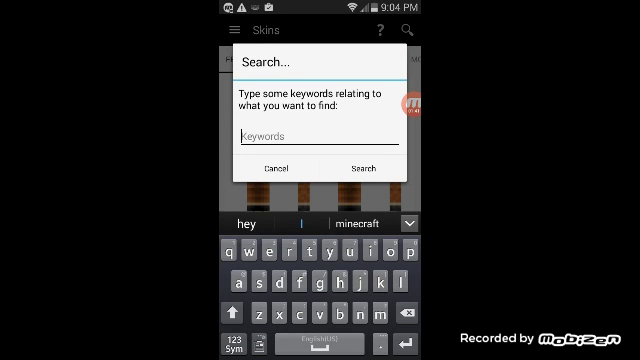
{"action": "type", "text": "halo"}
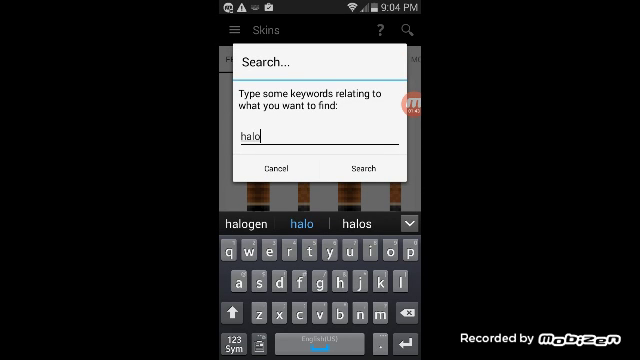
{"action": "left_click", "coordinate": [363, 168]}
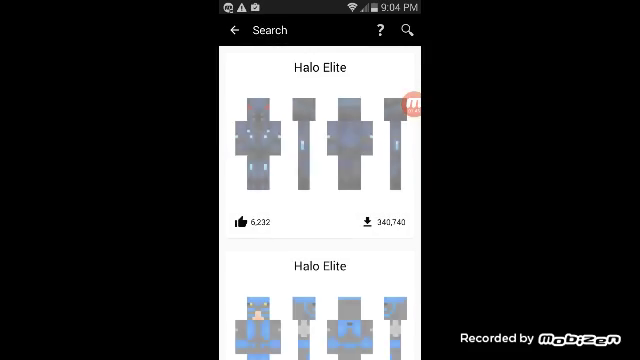
{"action": "scroll", "coordinate": [320, 200], "scroll_direction": "down", "scroll_amount": 2}
{"action": "scroll", "coordinate": [320, 200], "scroll_direction": "down", "scroll_amount": 3}
{"action": "scroll", "coordinate": [320, 200], "scroll_direction": "down", "scroll_amount": 3}
{"action": "scroll", "coordinate": [320, 200], "scroll_direction": "down", "scroll_amount": 2}
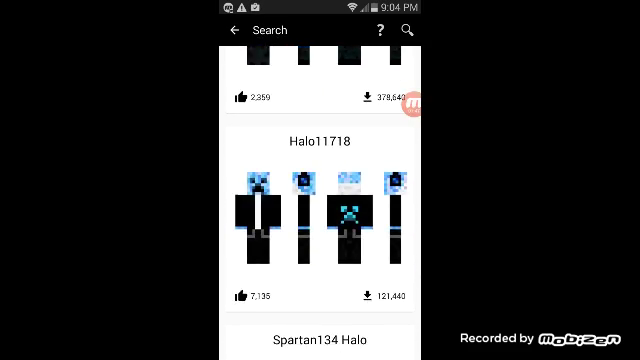
{"action": "scroll", "coordinate": [320, 200], "scroll_direction": "down", "scroll_amount": 2}
{"action": "scroll", "coordinate": [320, 200], "scroll_direction": "down", "scroll_amount": 5}
{"action": "scroll", "coordinate": [320, 200], "scroll_direction": "up", "scroll_amount": 1}
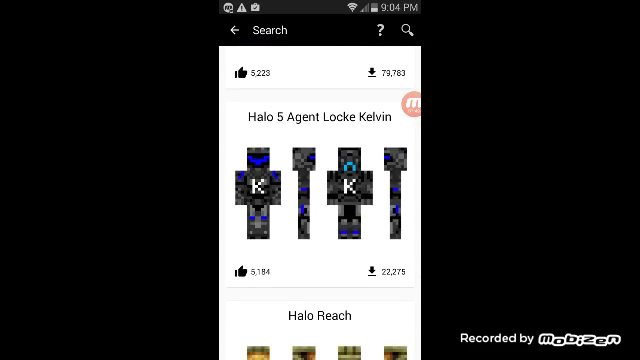
{"action": "left_click", "coordinate": [320, 192]}
{"action": "left_click", "coordinate": [272, 261]}
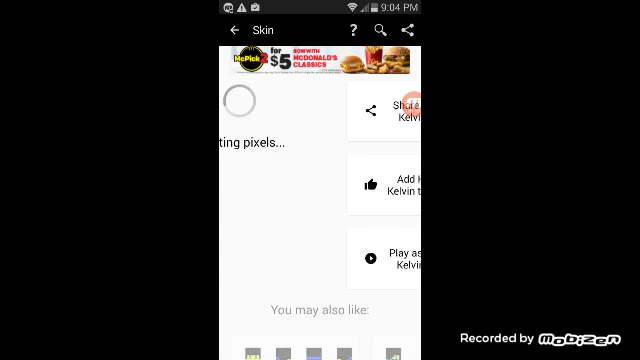
{"action": "left_click", "coordinate": [330, 258]}
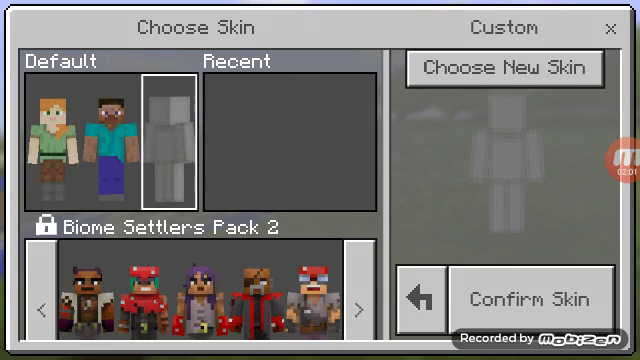
Step: Confirm the red Nether Tamer skin from Biome Settlers Pack 2, then go to recent apps
{"action": "key", "text": "Escape"}
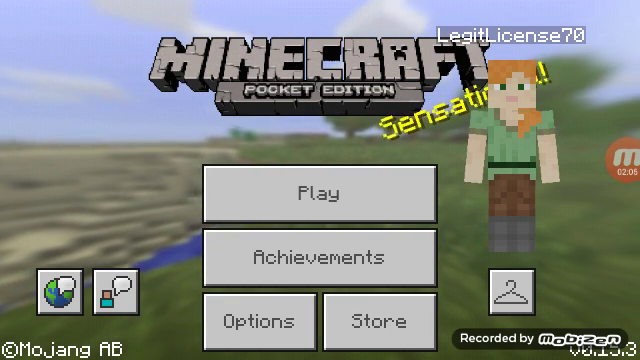
{"action": "left_click", "coordinate": [511, 291]}
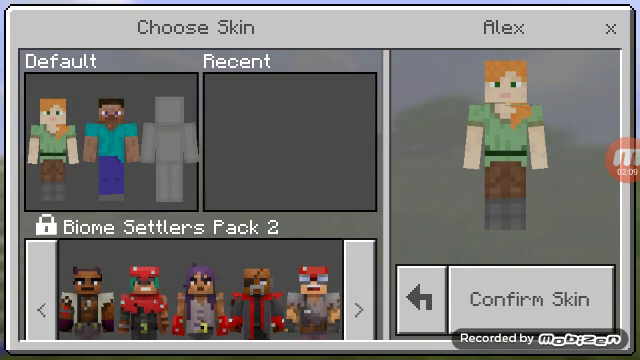
{"action": "scroll", "coordinate": [200, 200], "scroll_direction": "down", "scroll_amount": 3}
{"action": "left_click", "coordinate": [359, 171]}
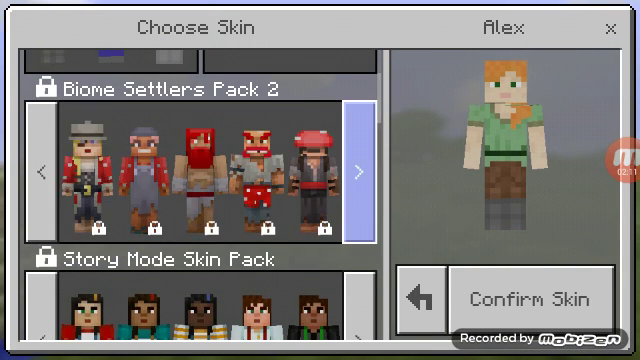
{"action": "left_click", "coordinate": [200, 171]}
{"action": "left_click", "coordinate": [530, 298]}
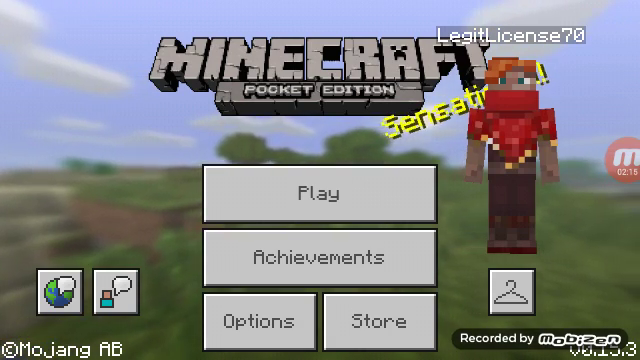
{"action": "key", "text": "alt+Tab"}
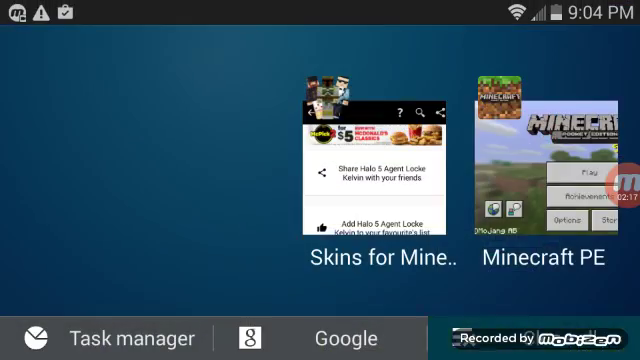